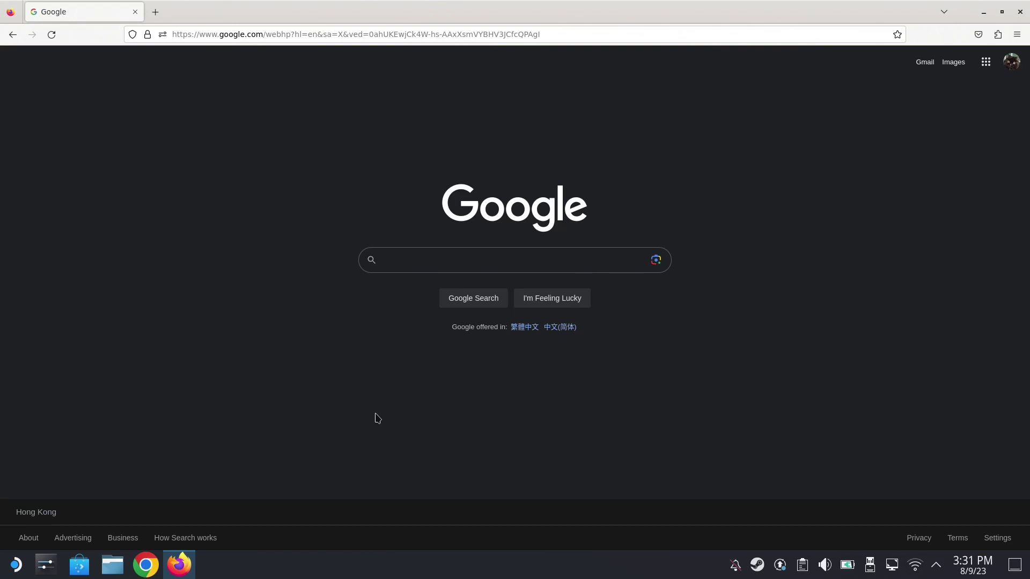
# Step: Bring up the Steam Deck on-screen keyboard over Firefox's Google home page with Steam + X
pyautogui.press('super+x')
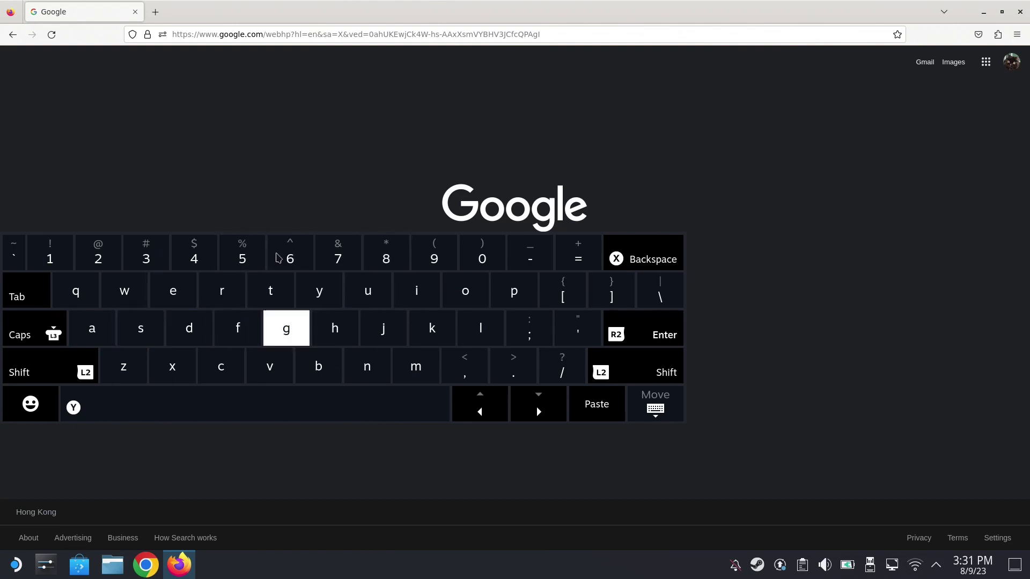
# Step: Dismiss the on-screen keyboard so the empty Google page shows fully
pyautogui.press('Escape')
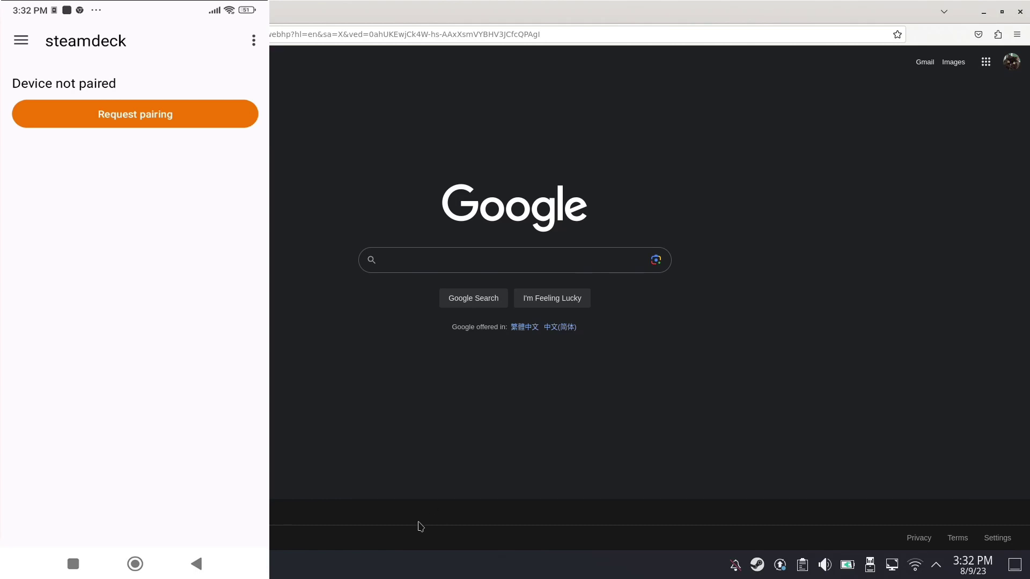
# Step: Open KDE Connect Settings from the system tray's Status and Notifications panel
pyautogui.click(937, 568)
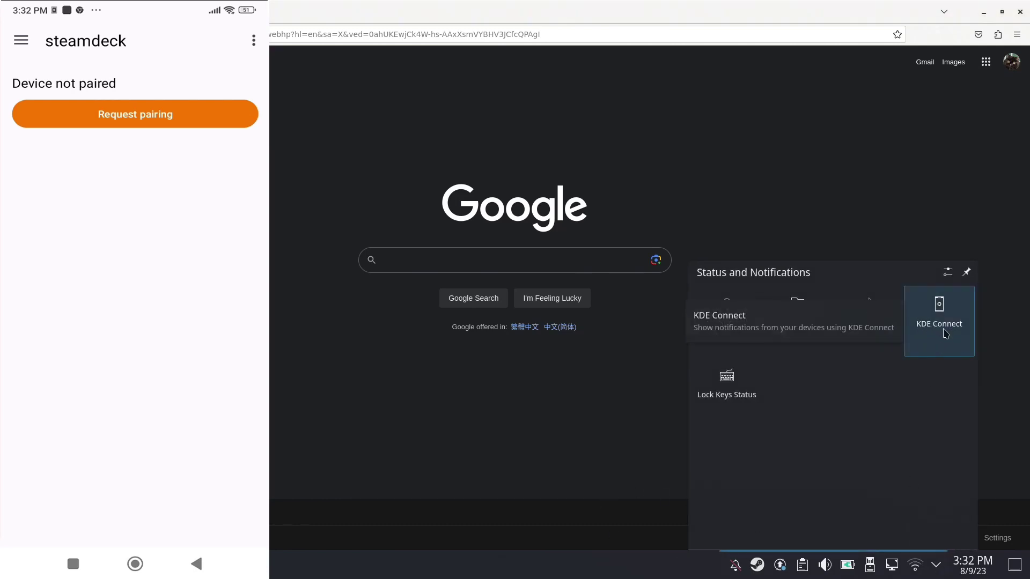
pyautogui.click(946, 333)
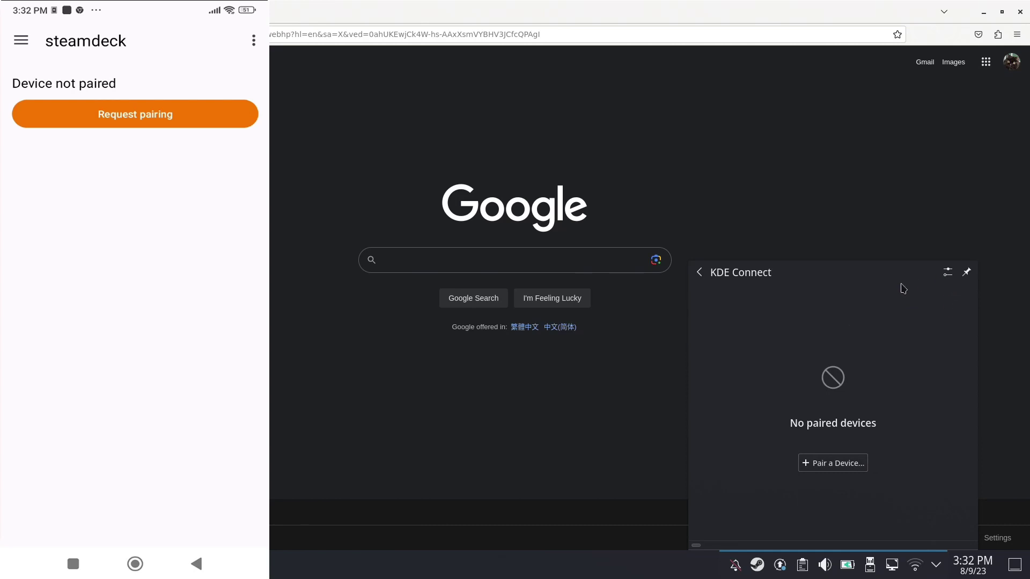
pyautogui.click(947, 272)
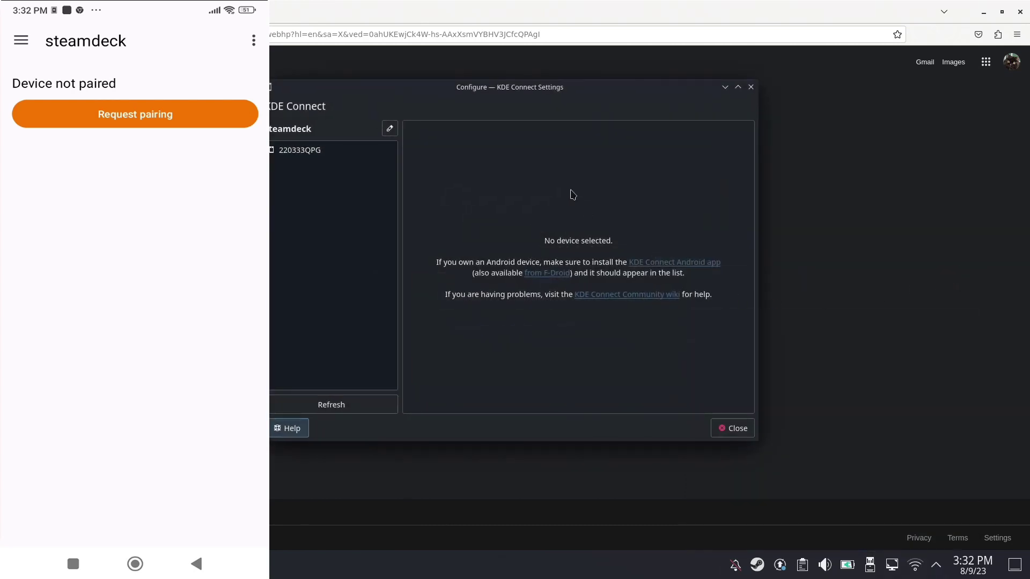
# Step: Pair the Deck with phone 220333QPG, send it a test ping, and close settings
pyautogui.moveTo(533, 90); pyautogui.dragTo(634, 98)
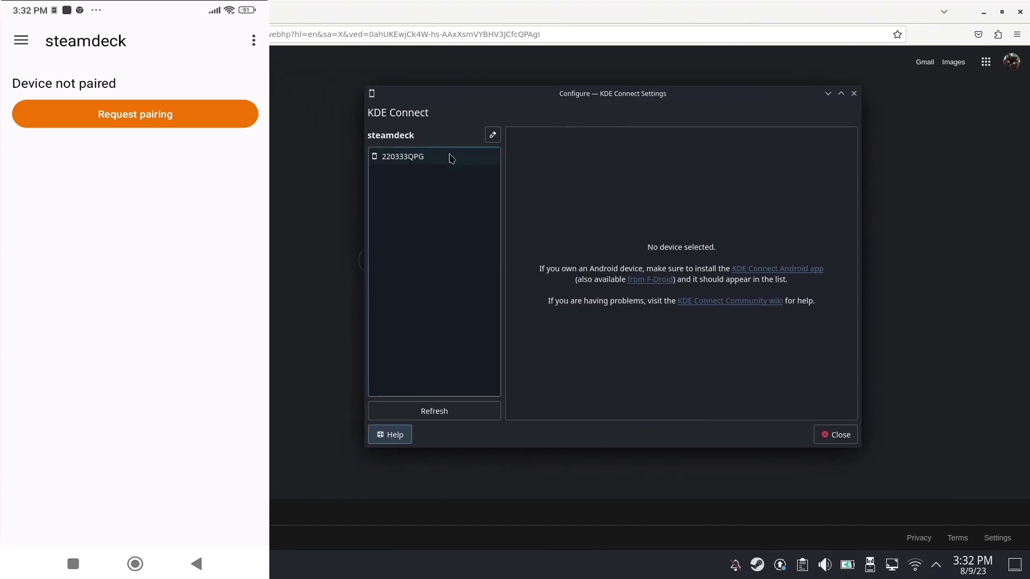
pyautogui.click(403, 157)
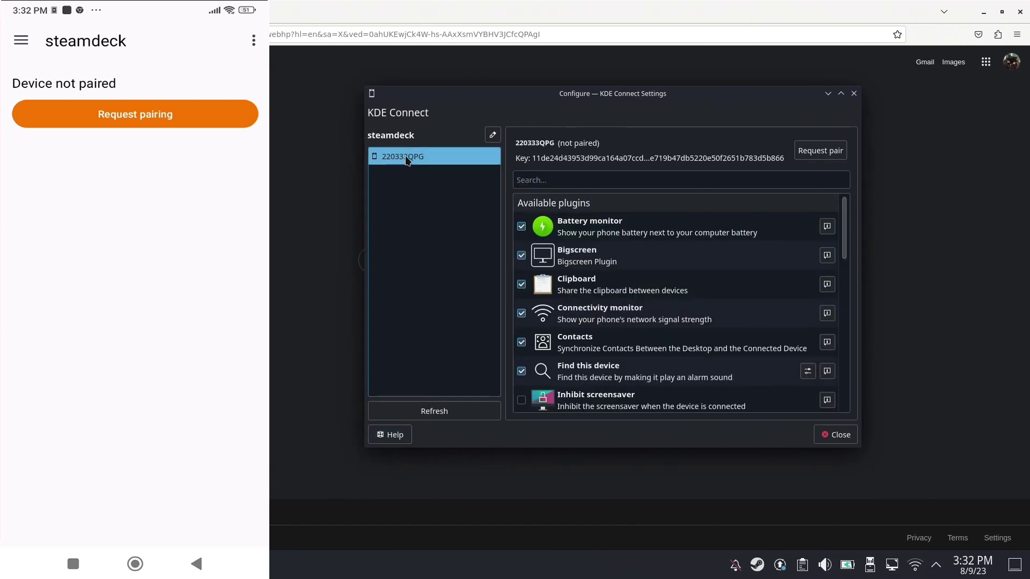
pyautogui.click(821, 152)
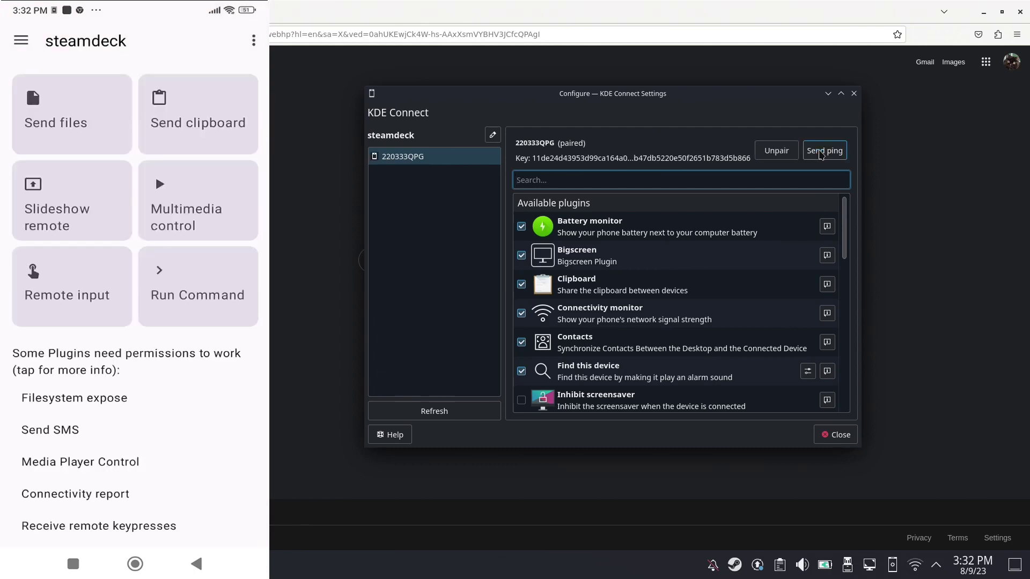
pyautogui.click(822, 151)
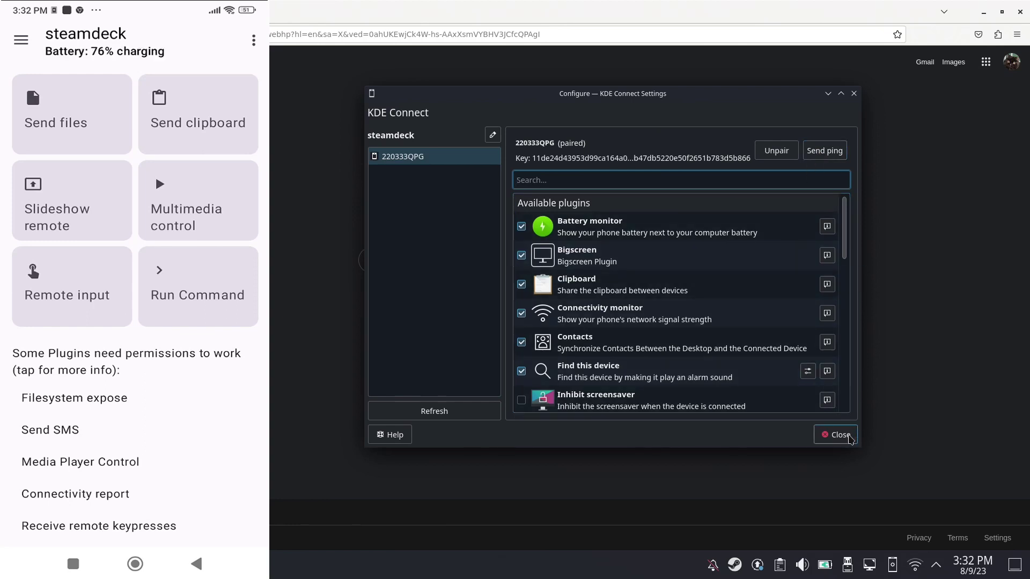
pyautogui.click(848, 439)
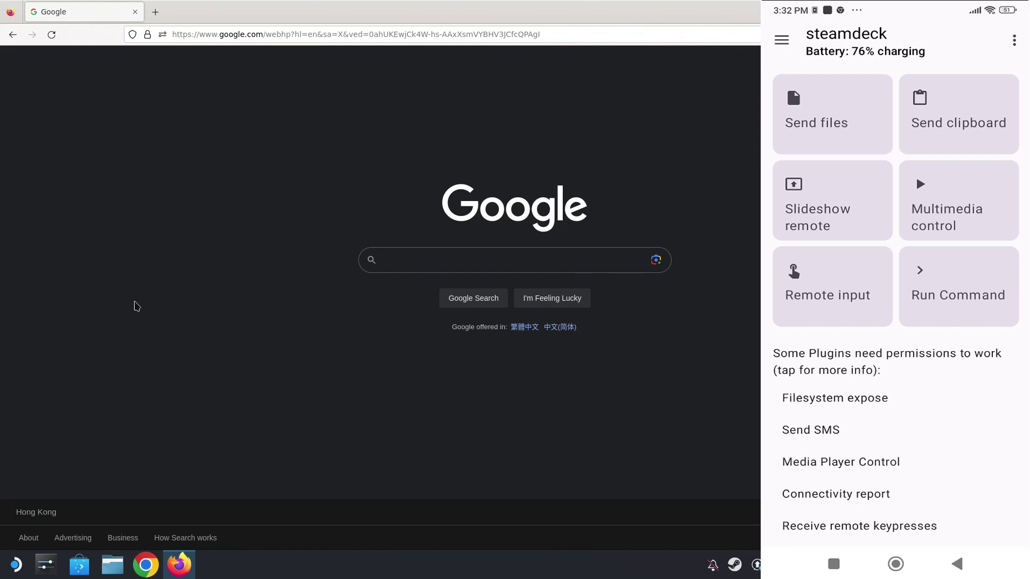
# Step: Select the current web address in Firefox's address bar so it can be replaced
pyautogui.click(299, 34)
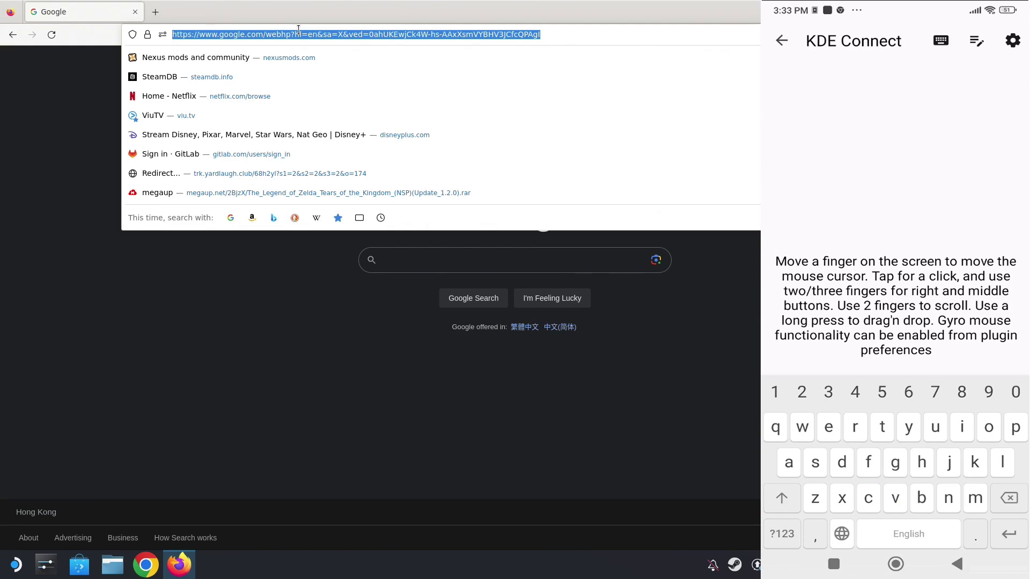
pyautogui.write('stea')
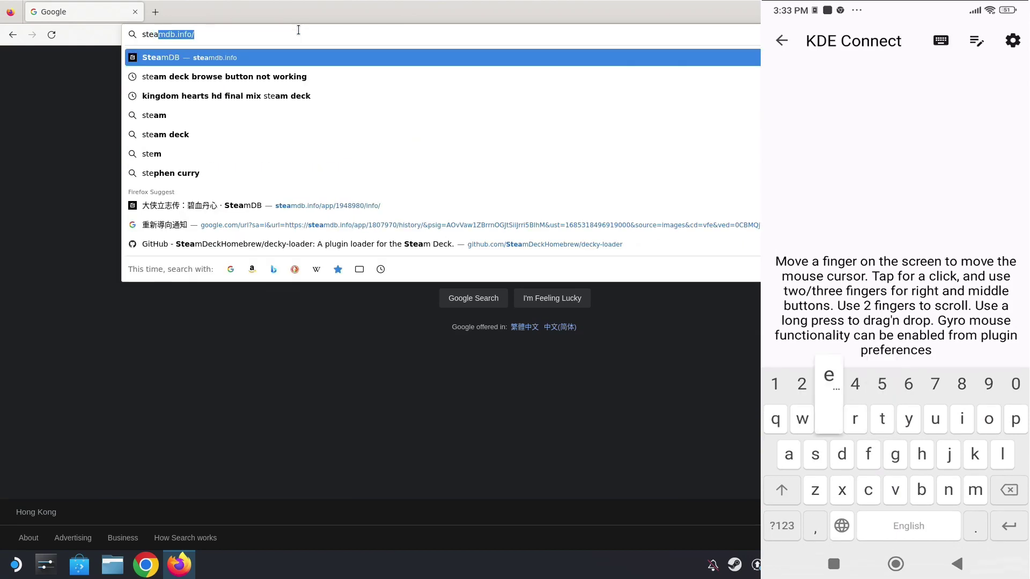
pyautogui.write('m de')
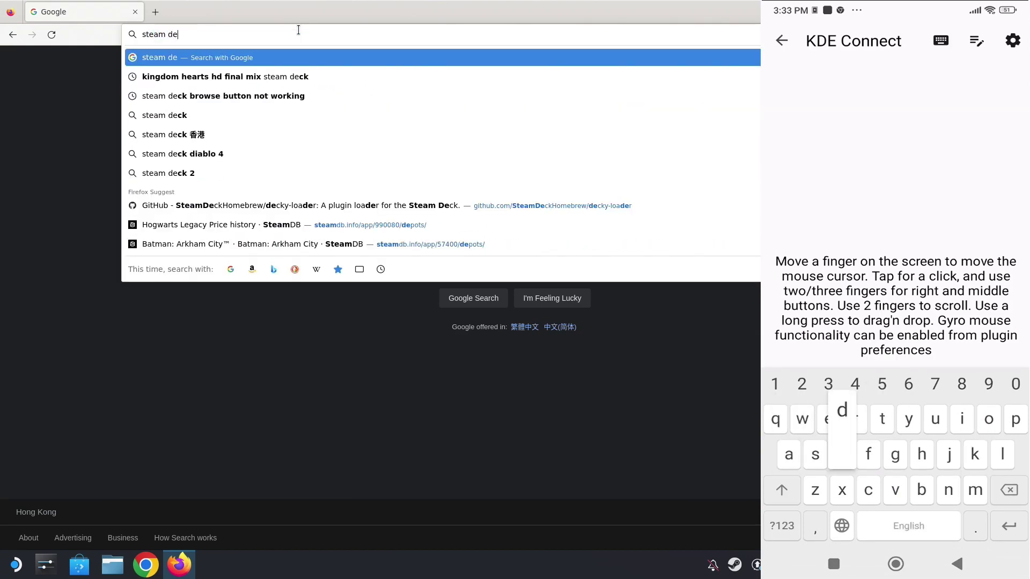
pyautogui.write('ck')
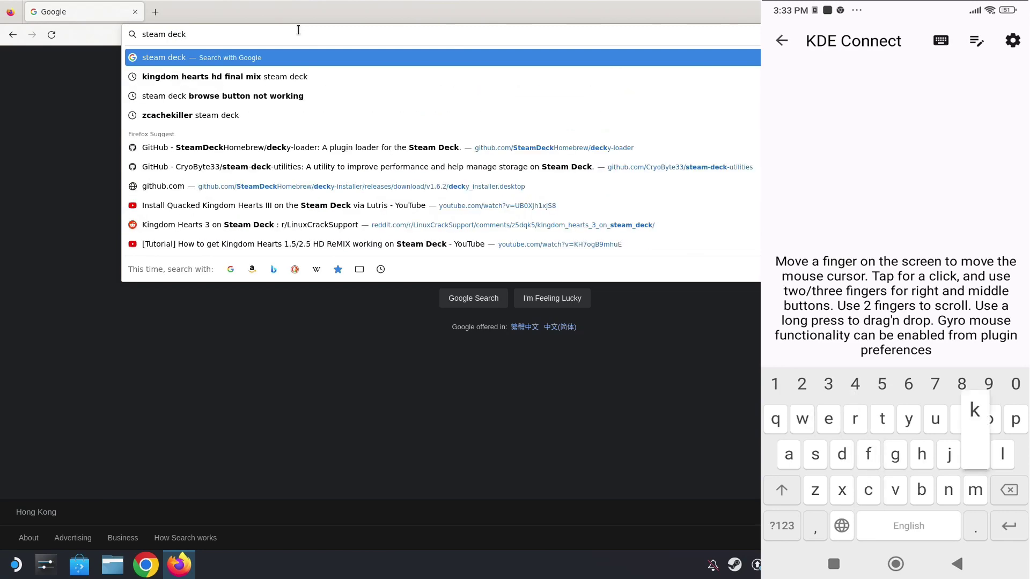
# Step: Enter 'steam deck' from the phone's remote keyboard and run the Google search
pyautogui.press('Return')
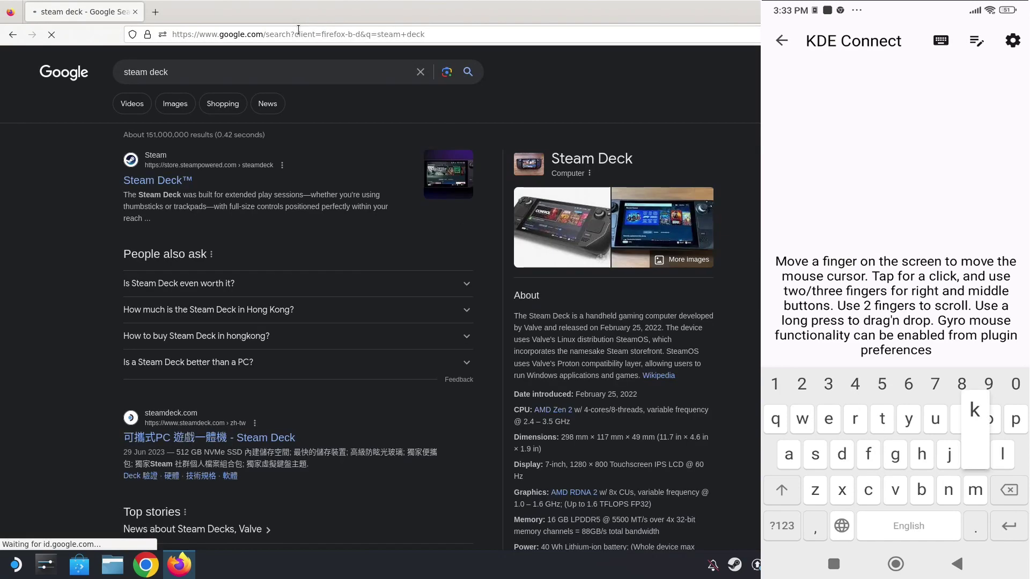